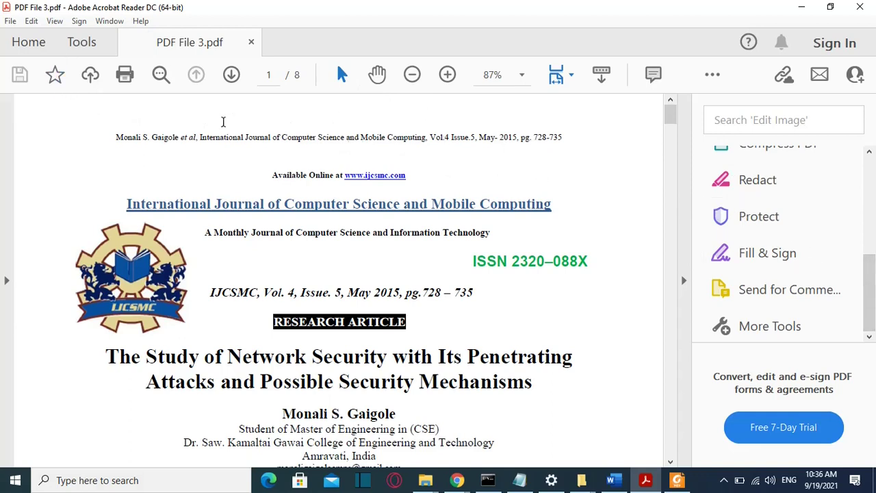
Try Acrobat's Protect tool, then open Adobe's free online 'Password protect a PDF' page from Google
click(776, 218)
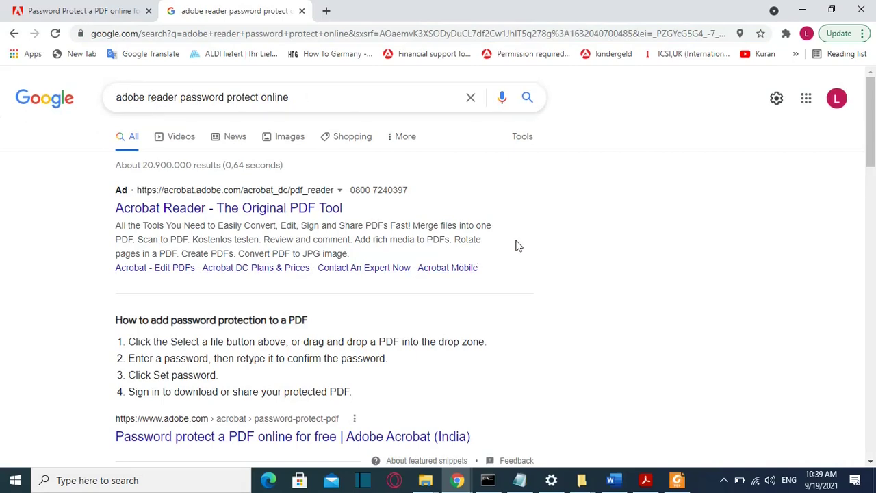
scroll(440, 262, down, 3)
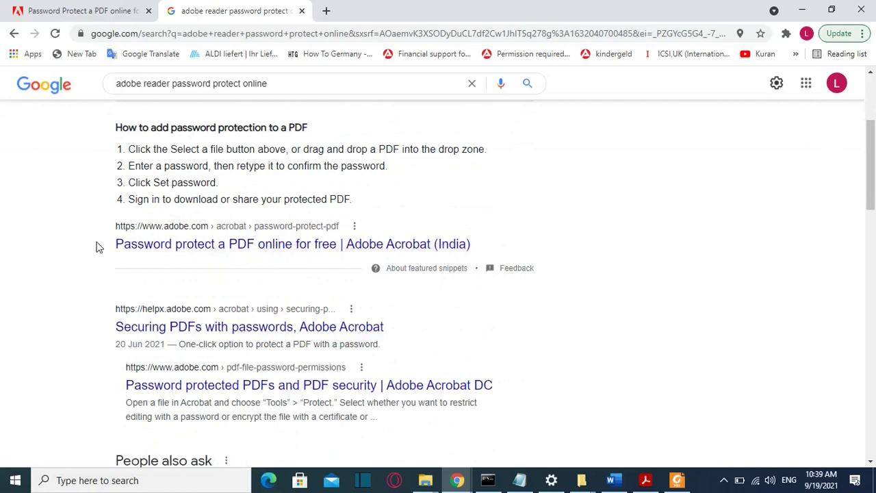
click(203, 243)
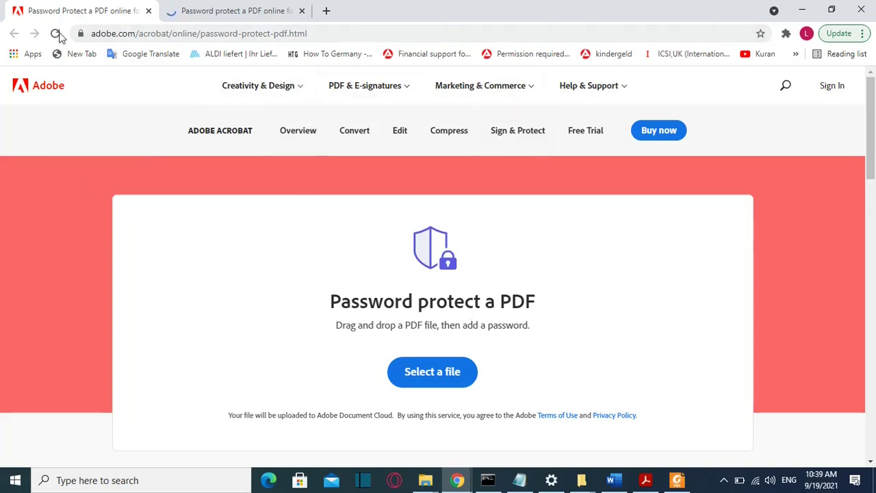
On Adobe's protect page, bring up the file picker showing the Downloads folder
scroll(230, 264, down, 2)
scroll(227, 260, up, 1)
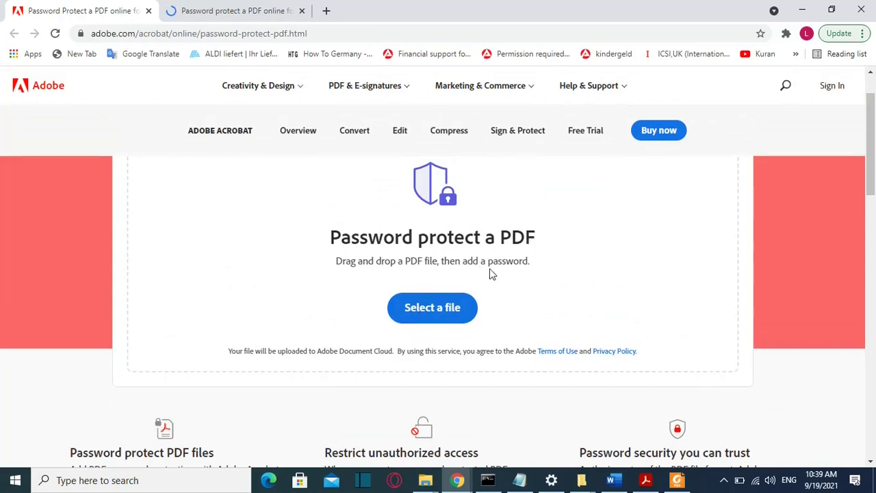
click(421, 312)
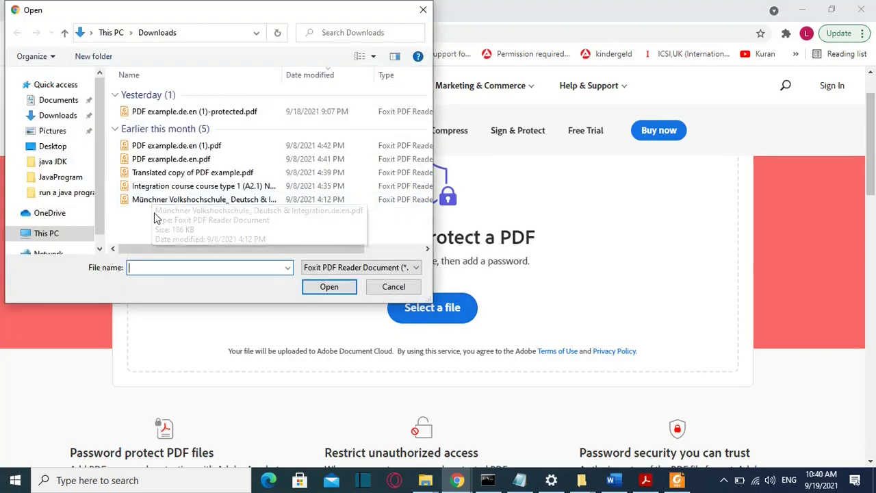
Upload the Münchner Volkshochschule PDF and apply a password to it
double_click(188, 202)
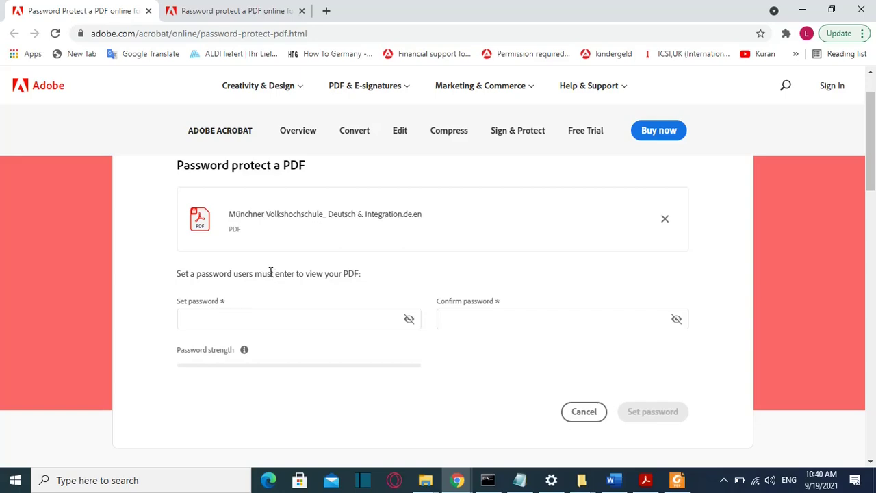
scroll(208, 279, down, 2)
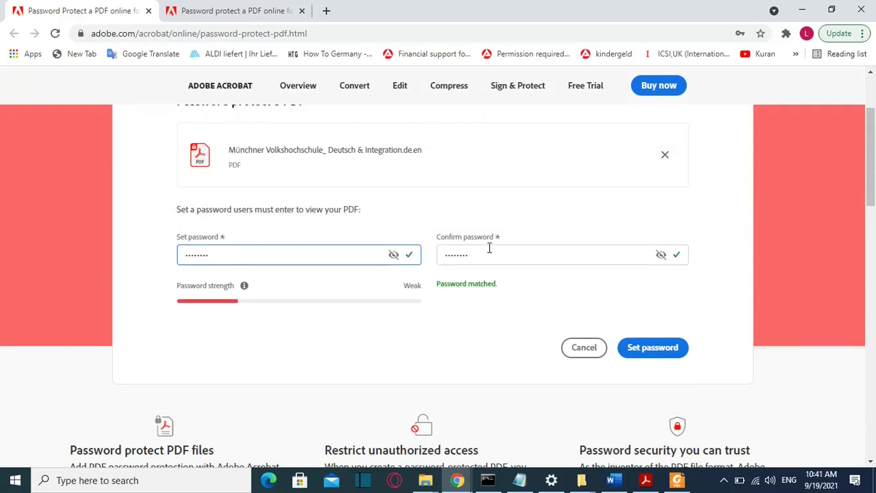
click(647, 349)
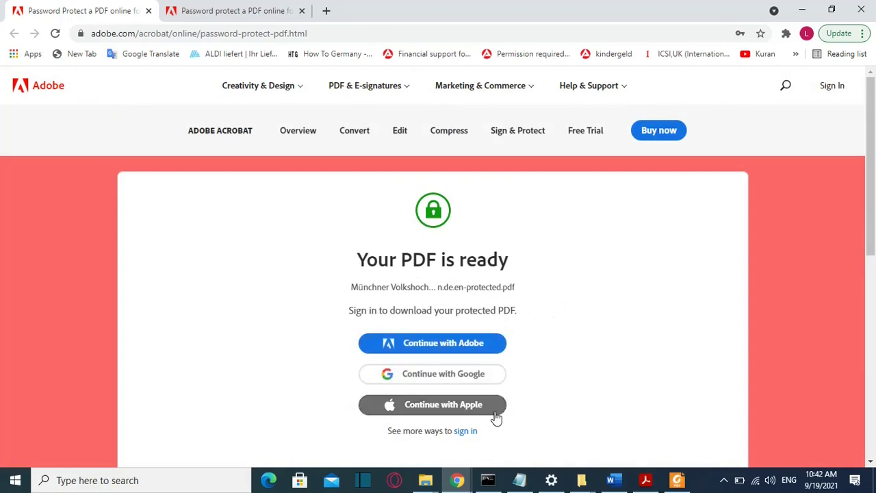
Sign in with Google and download the protected Münchner Volkshochschule PDF from Recent files
click(452, 375)
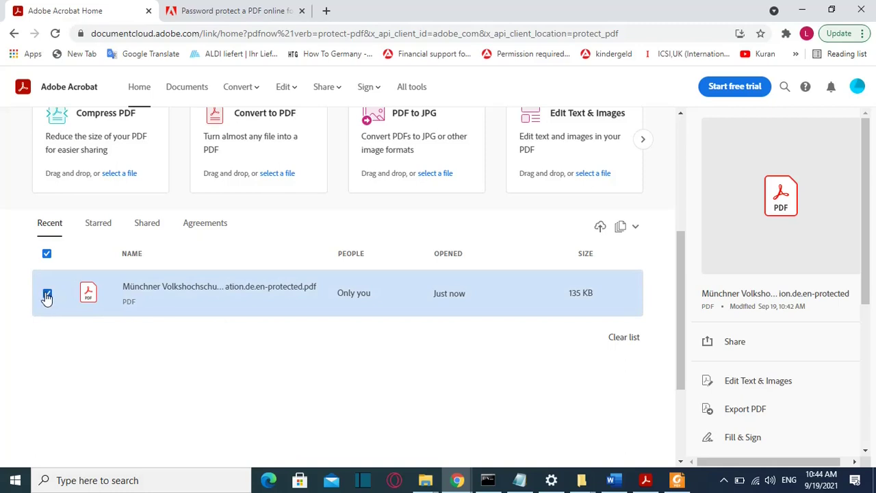
scroll(829, 268, down, 2)
scroll(829, 273, down, 3)
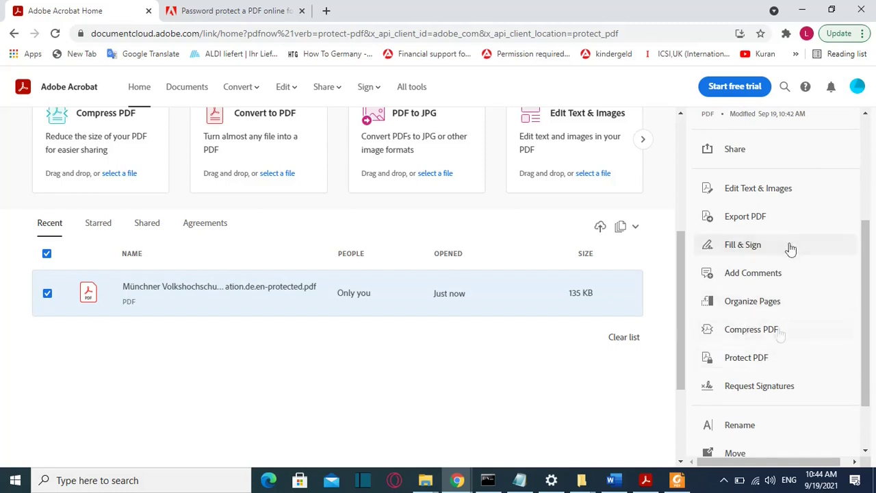
scroll(780, 329, down, 2)
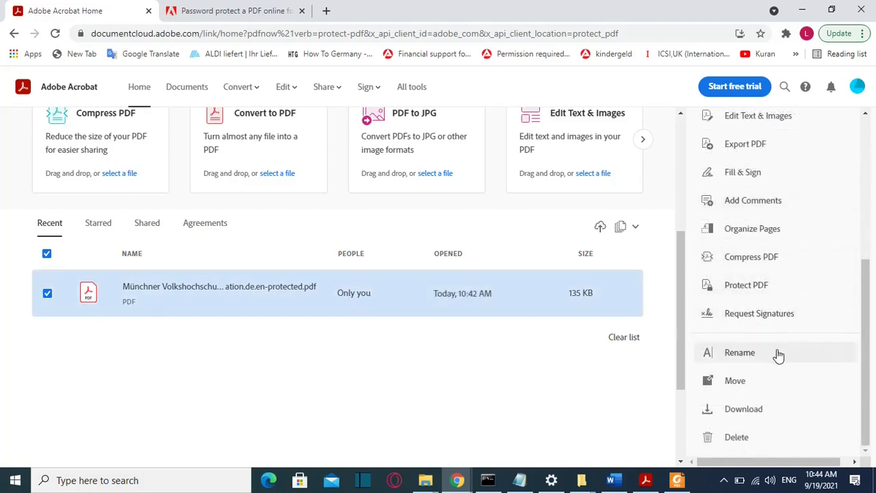
click(744, 409)
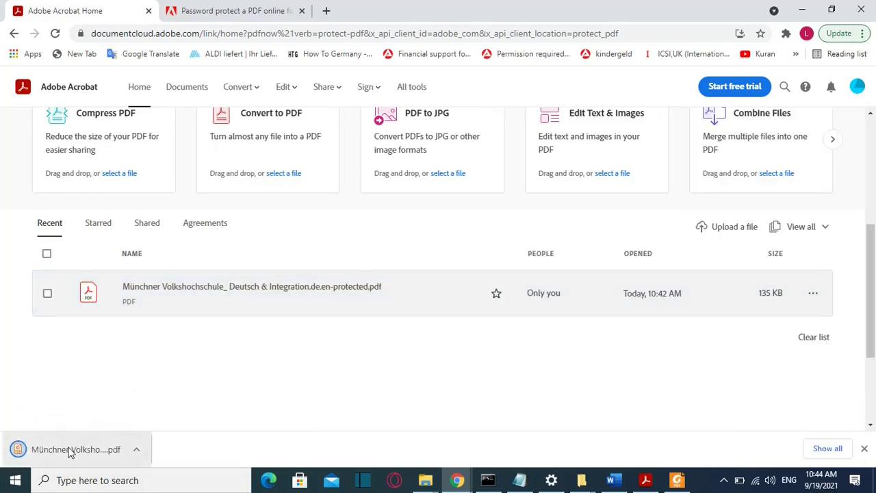
Open the downloaded PDF, unlock it with its password, then close the tab
click(68, 451)
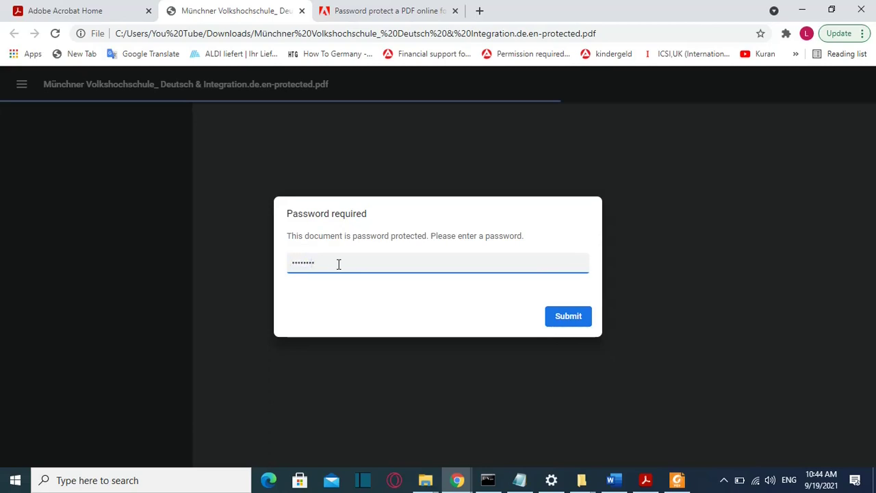
key(Return)
scroll(387, 205, down, 12)
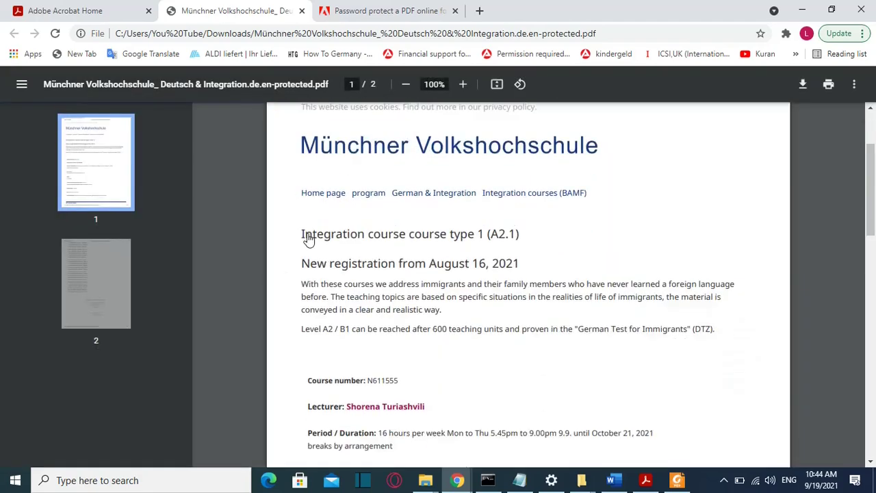
key(ctrl+w)
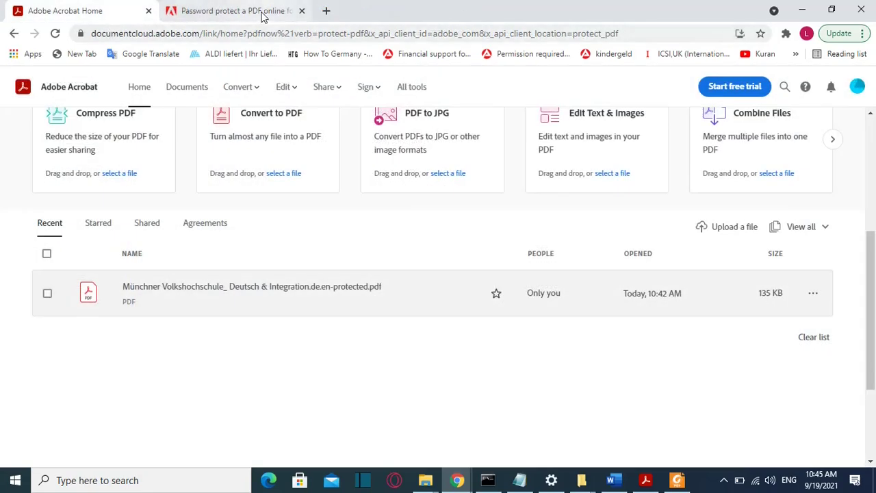
Search the web for 'ILOVE' in a new browser tab
click(327, 11)
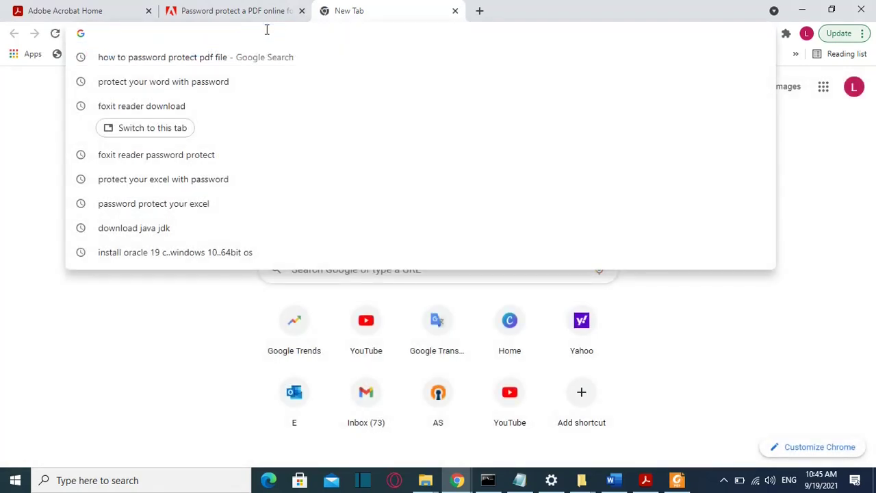
text(ILOVE)
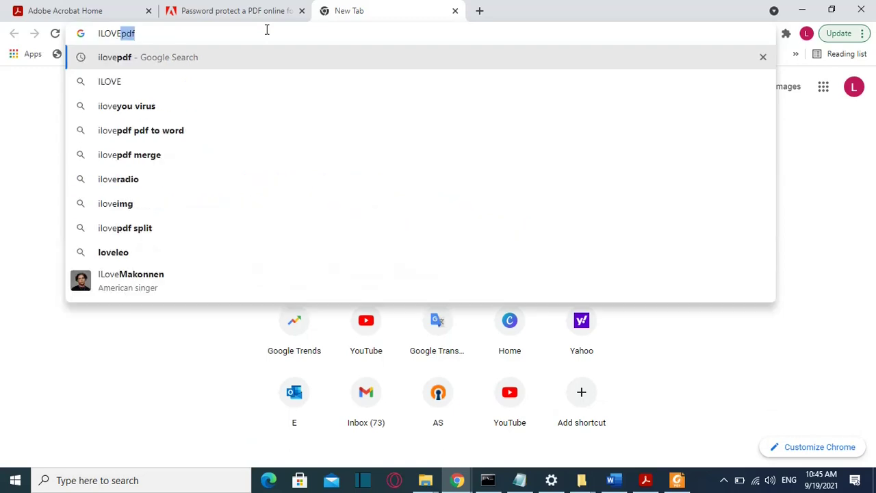
key(Return)
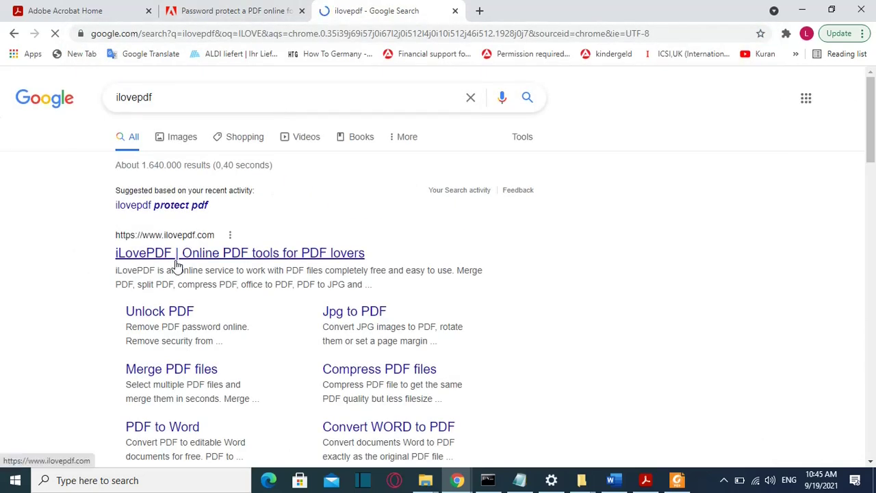
Open iLovePDF's Protect PDF tool, view its tools menu, then return to Acrobat Reader
click(176, 261)
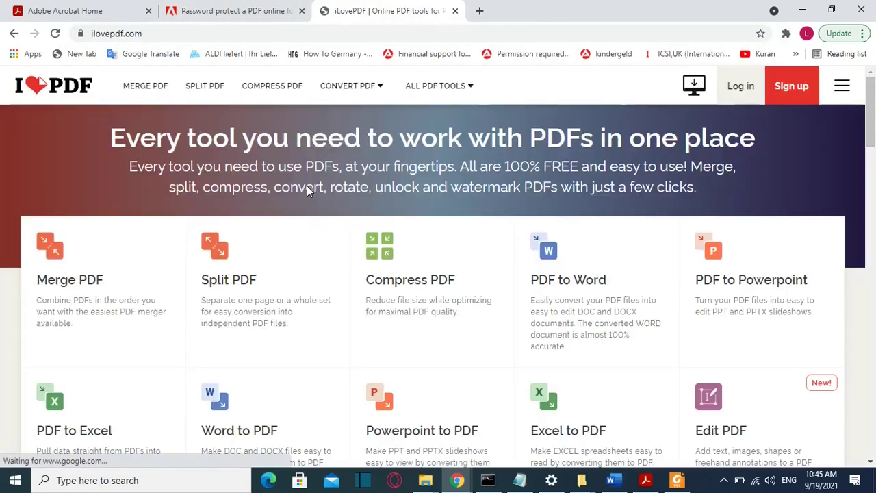
scroll(416, 218, down, 6)
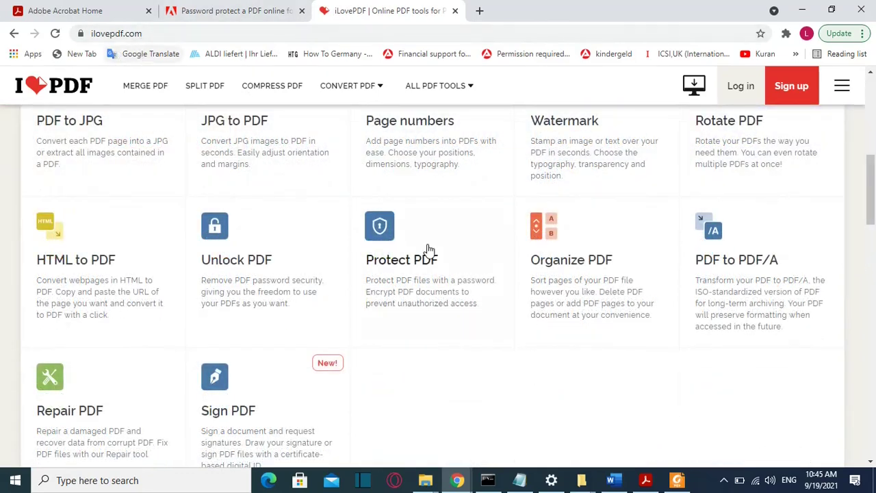
click(362, 269)
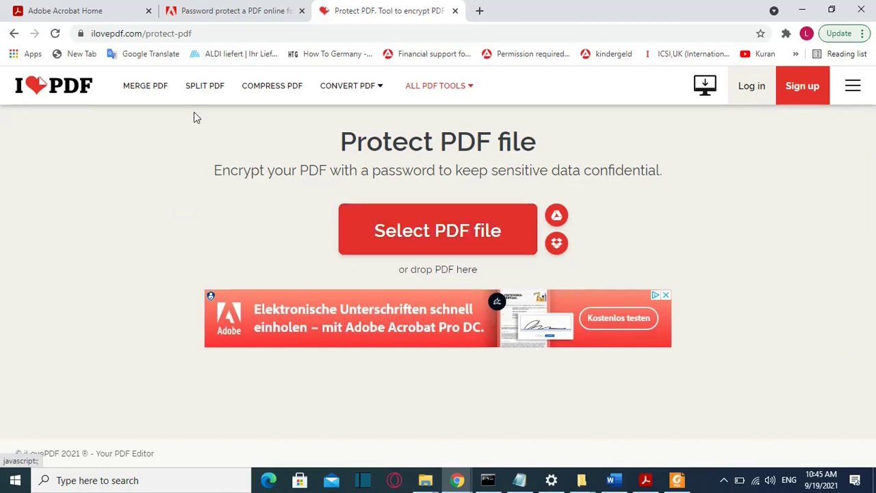
mouse_move(435, 86)
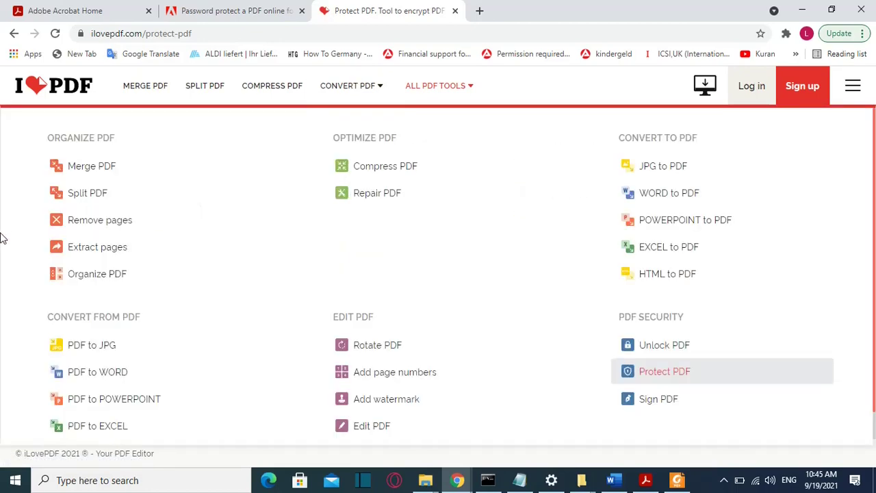
key(alt+Tab)
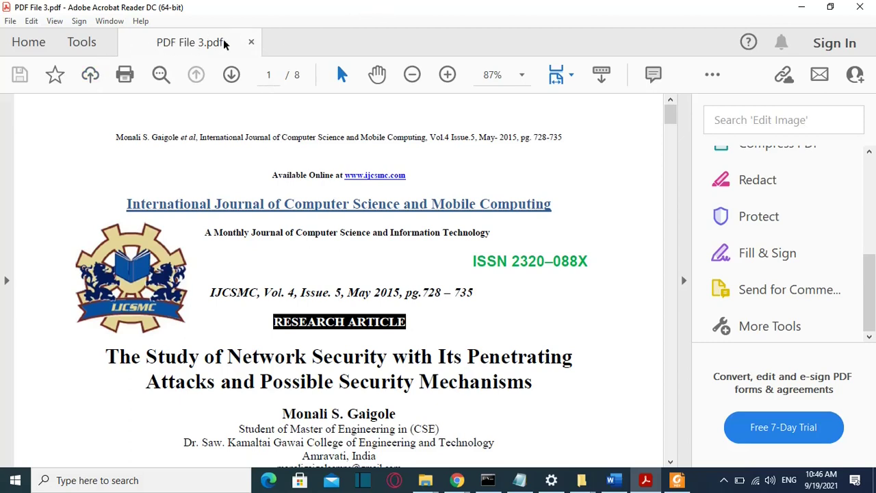
Close Acrobat Reader and open PDF File 3.pdf in Word, accepting conversion to editable
click(250, 42)
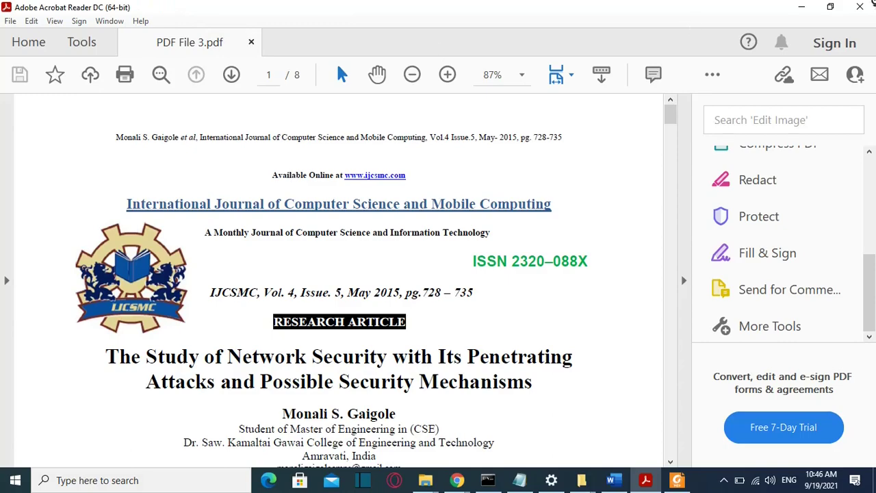
click(863, 7)
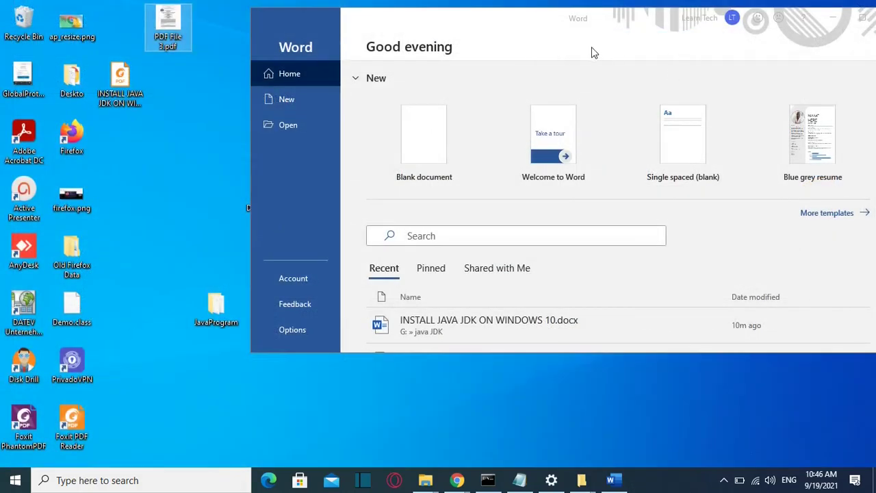
click(138, 185)
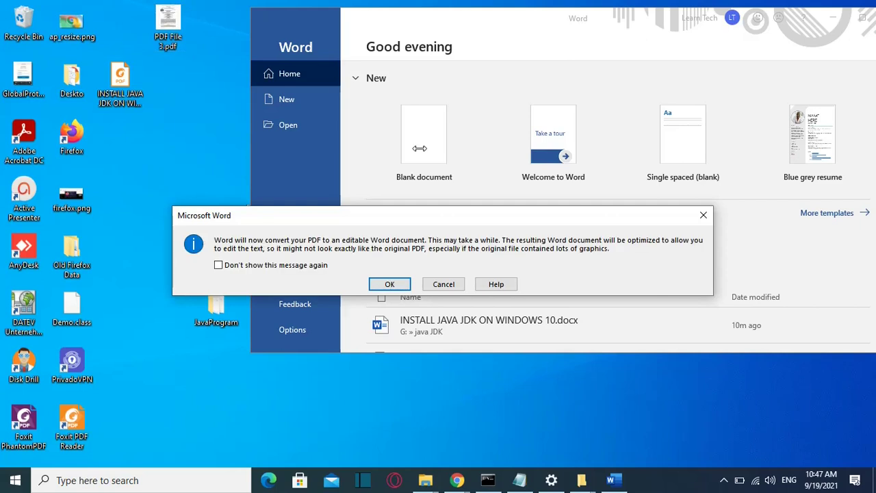
click(389, 284)
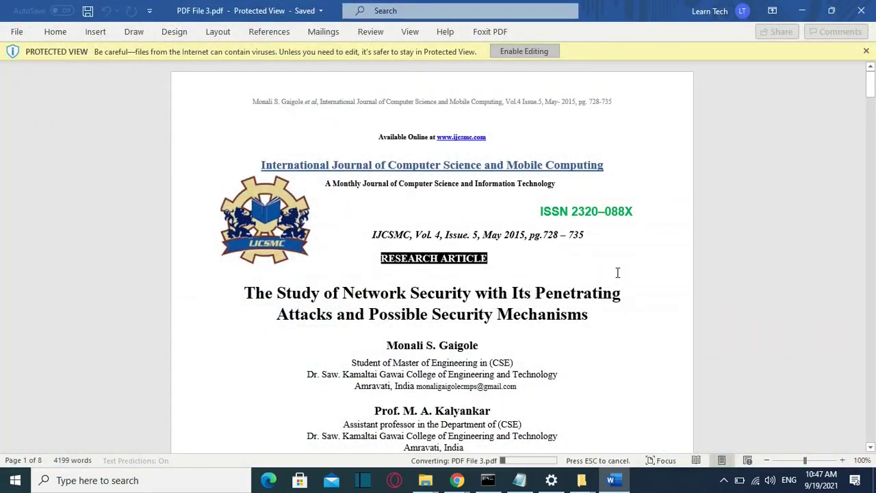
Choose File > Export > Create PDF/XPS to start publishing the document as PDF
click(18, 32)
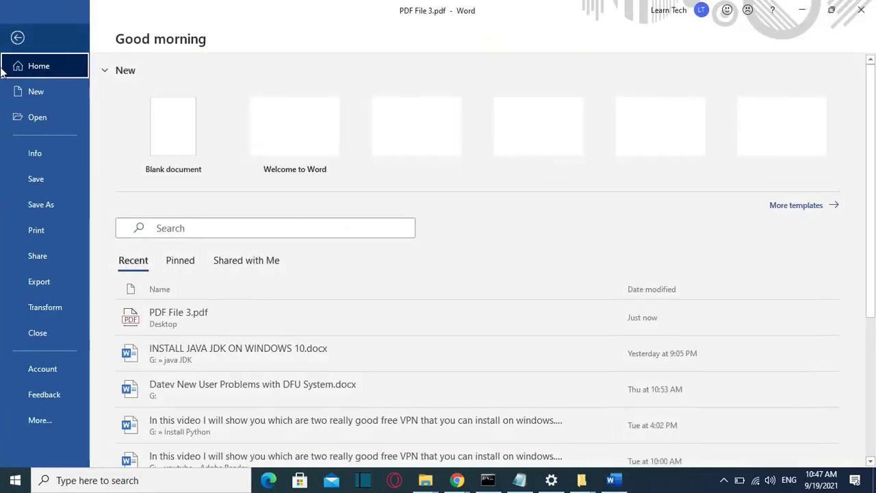
click(50, 288)
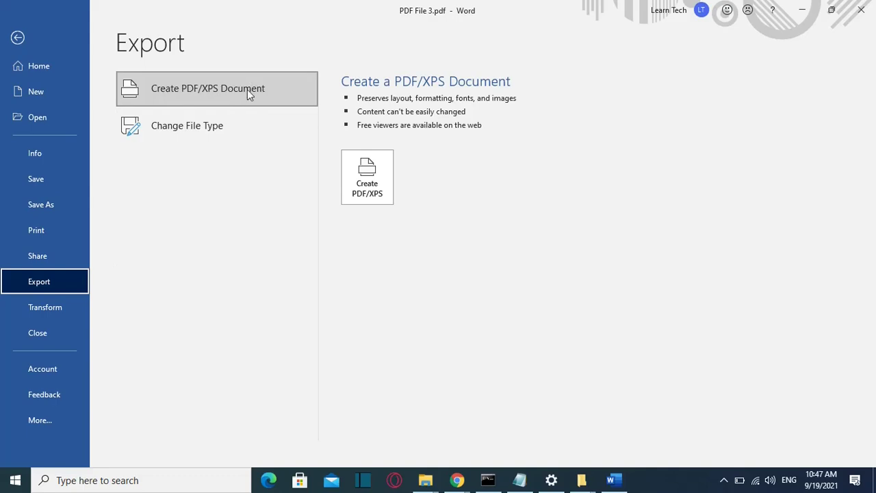
click(367, 175)
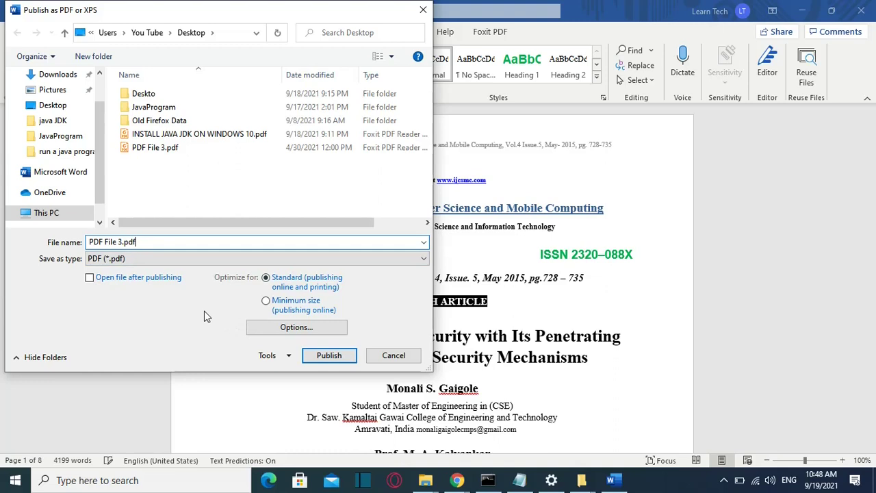
Enable PDF password encryption, enter the password twice, and append ENCRYPTED to the file name
click(288, 327)
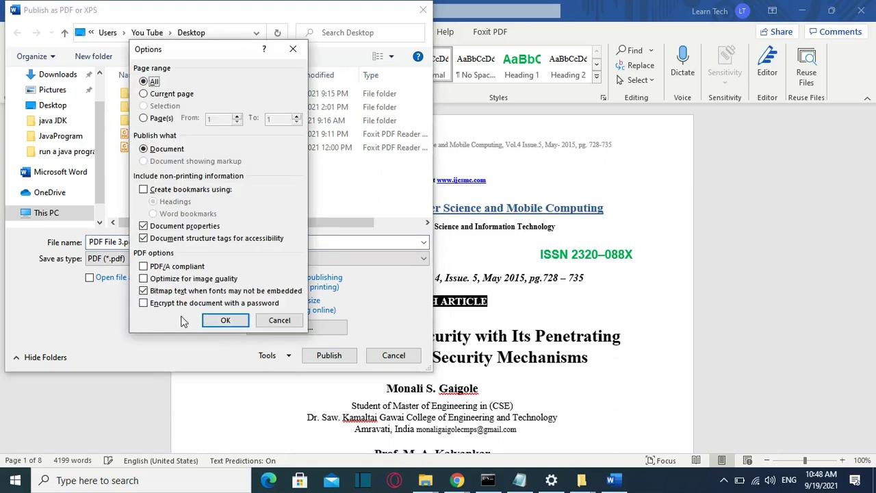
click(143, 304)
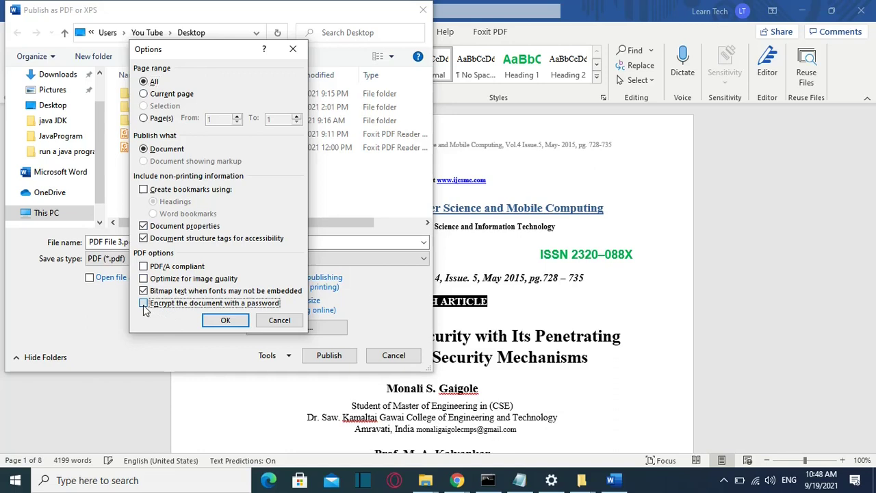
click(225, 322)
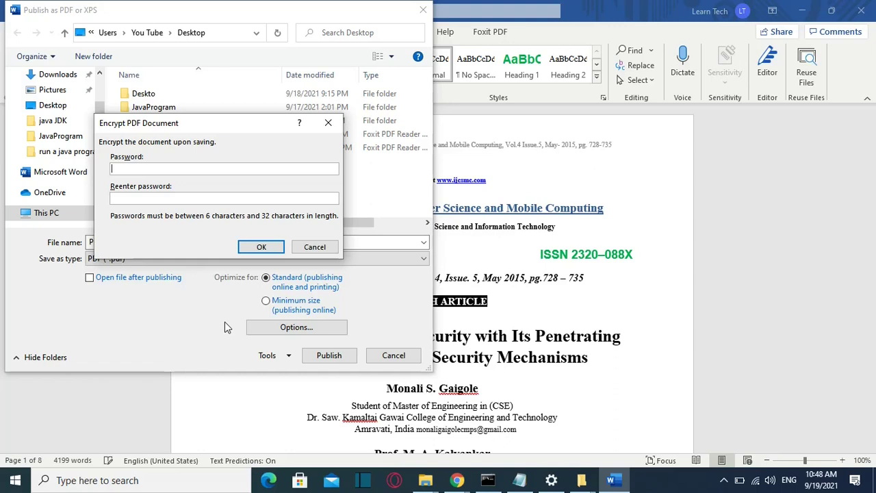
text(123456)
key(Tab)
text(123456)
click(261, 247)
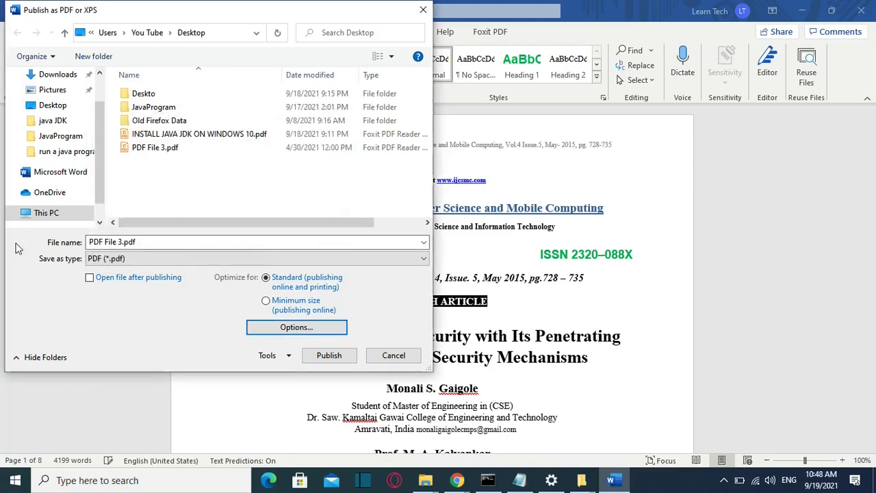
click(140, 241)
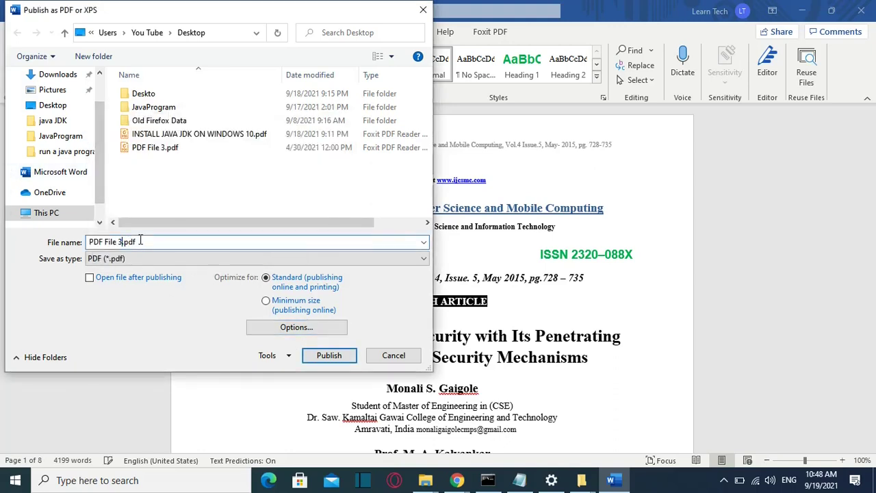
text(ENCRYPTED)
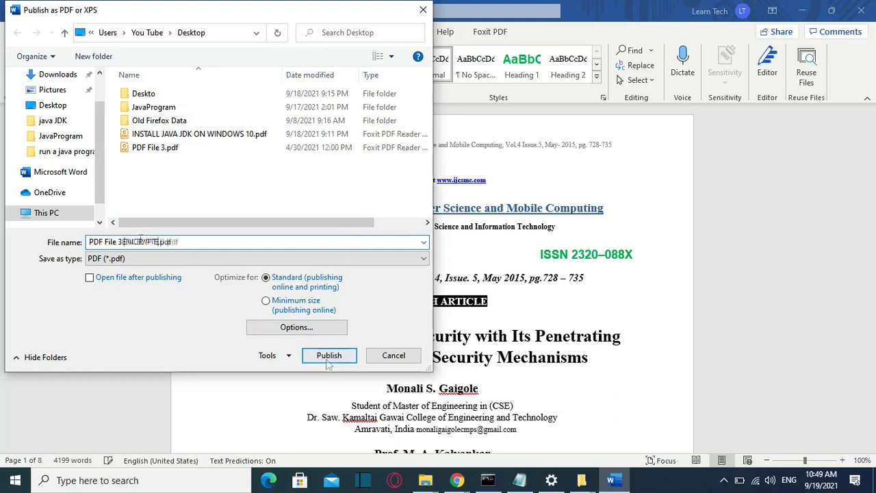
Publish the encrypted PDF and select PDF File 3 ENCRYPTED.pdf on the desktop
click(327, 356)
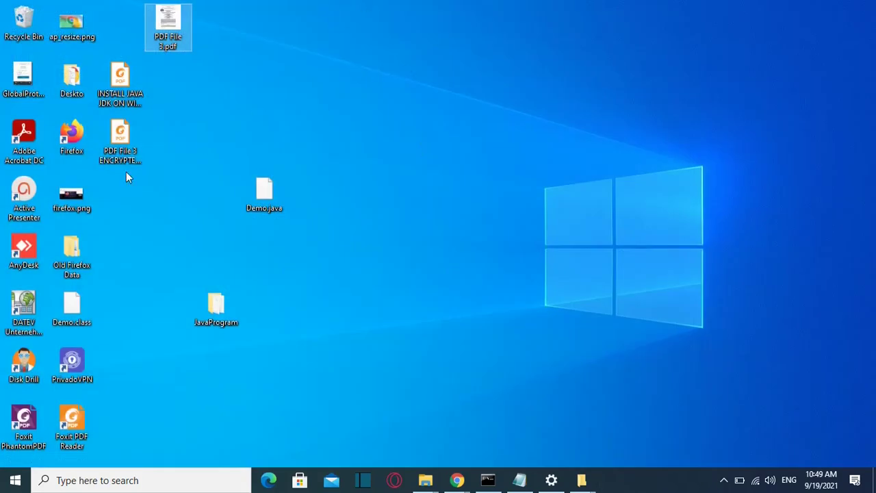
click(125, 155)
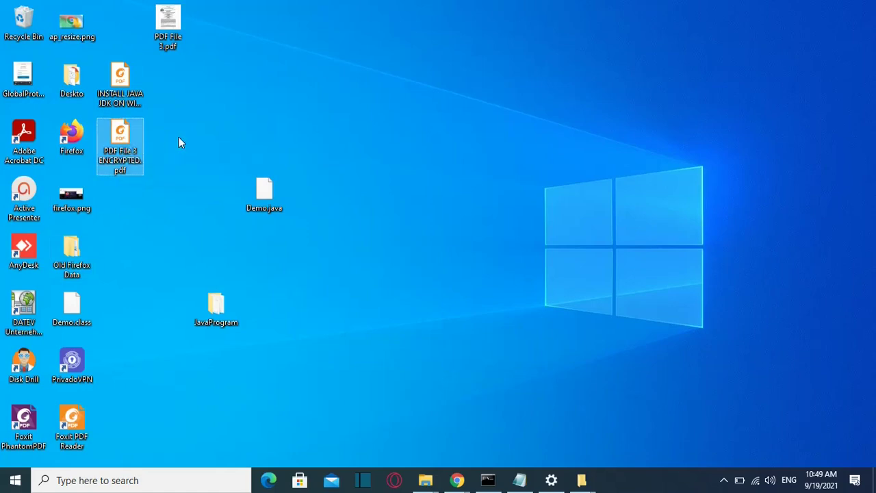
Open PDF File 3 ENCRYPTED.pdf in Foxit PDF Reader and type the document password at the prompt
double_click(139, 146)
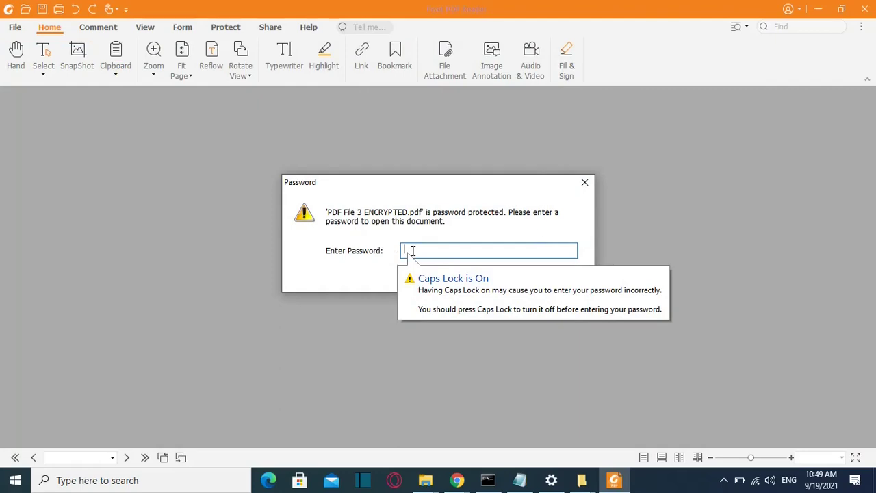
text(123456)
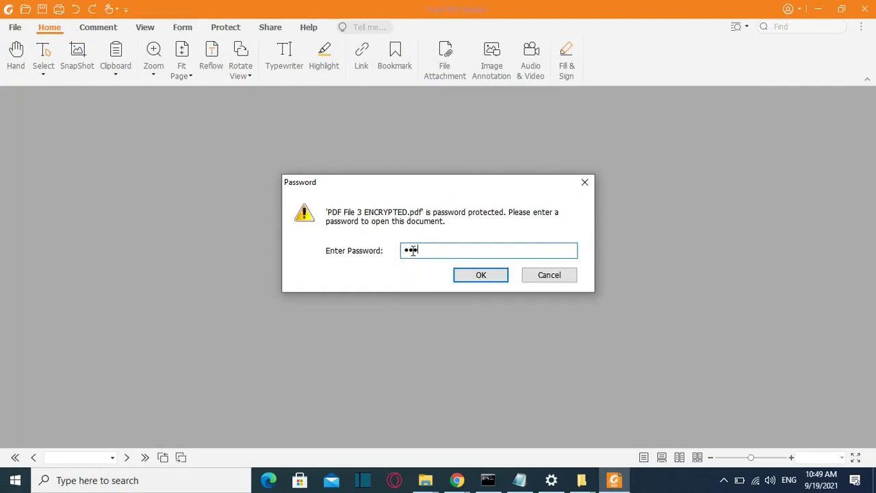